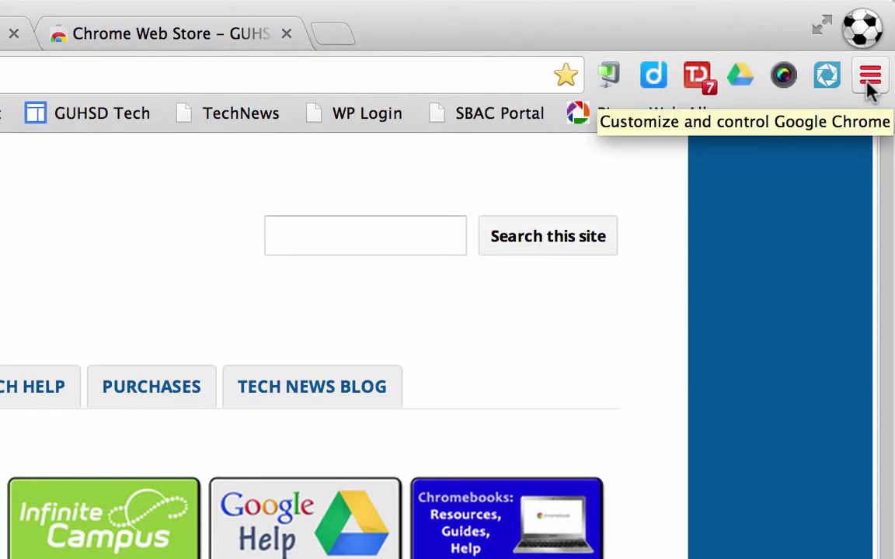
{"action": "left_click", "coordinate": [870, 78]}
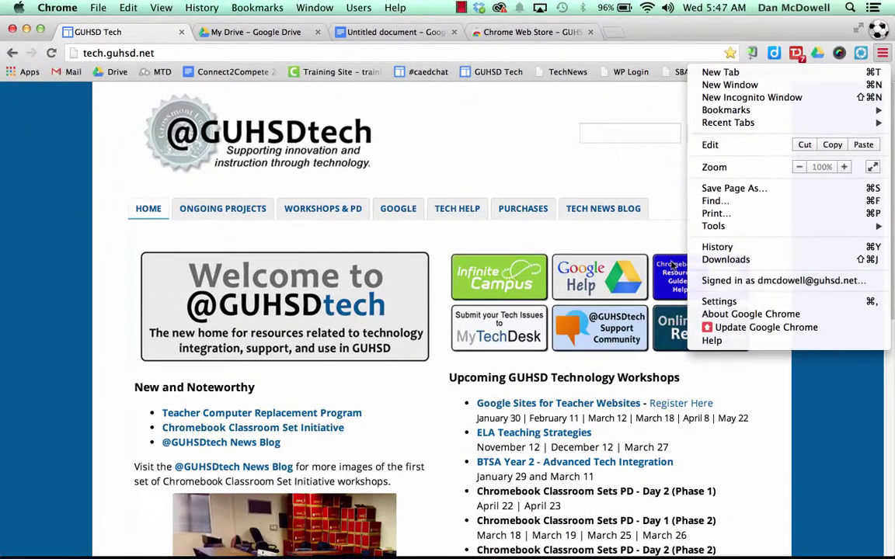
{"action": "left_click", "coordinate": [486, 152]}
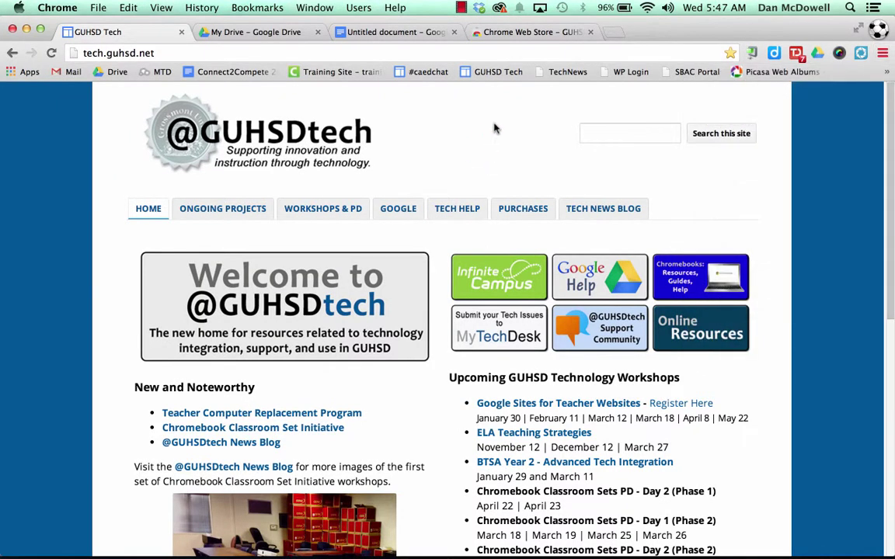
{"action": "left_click", "coordinate": [499, 33]}
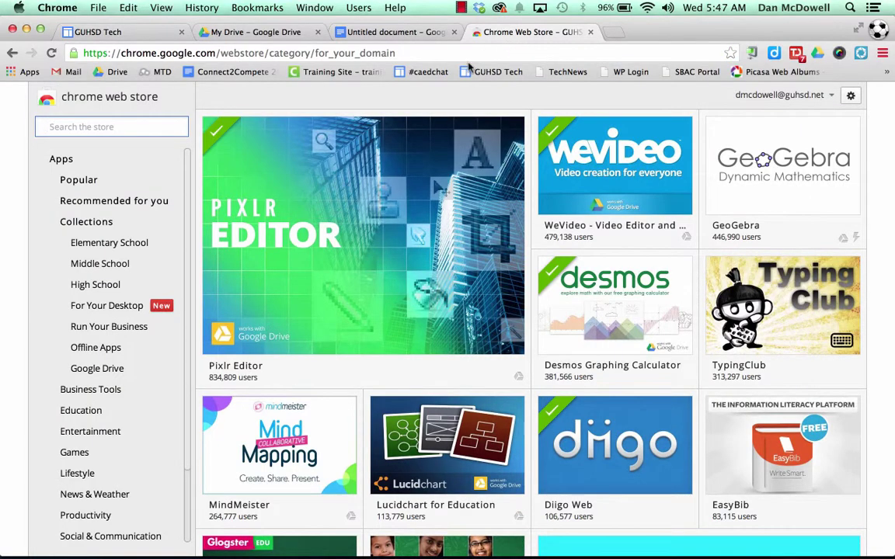
{"action": "left_click", "coordinate": [143, 32]}
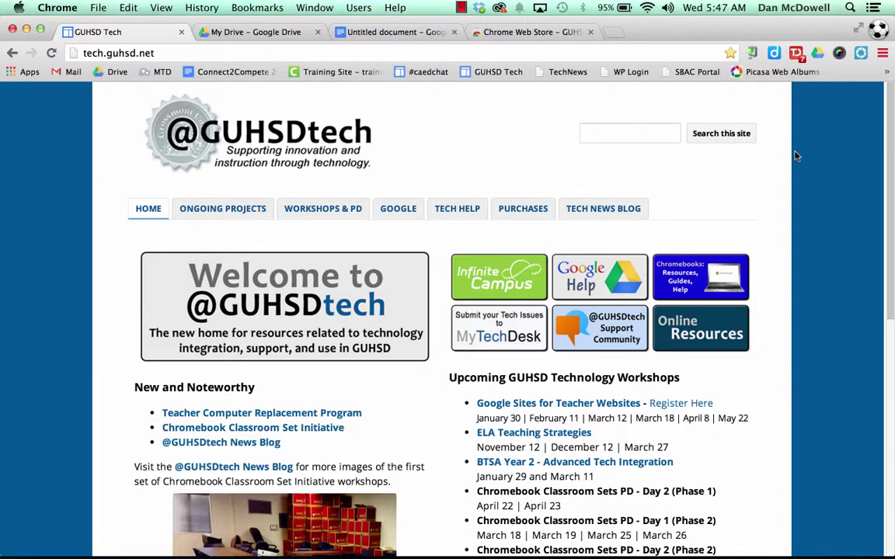
- Shorten the untitled document's web address with the goo.gl extension and display its QR code
{"action": "left_click", "coordinate": [386, 32]}
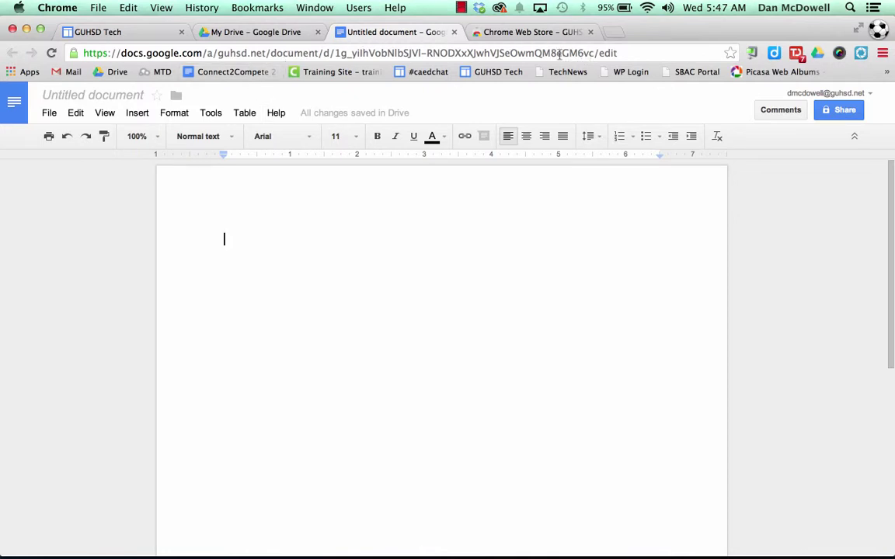
{"action": "left_click", "coordinate": [752, 54]}
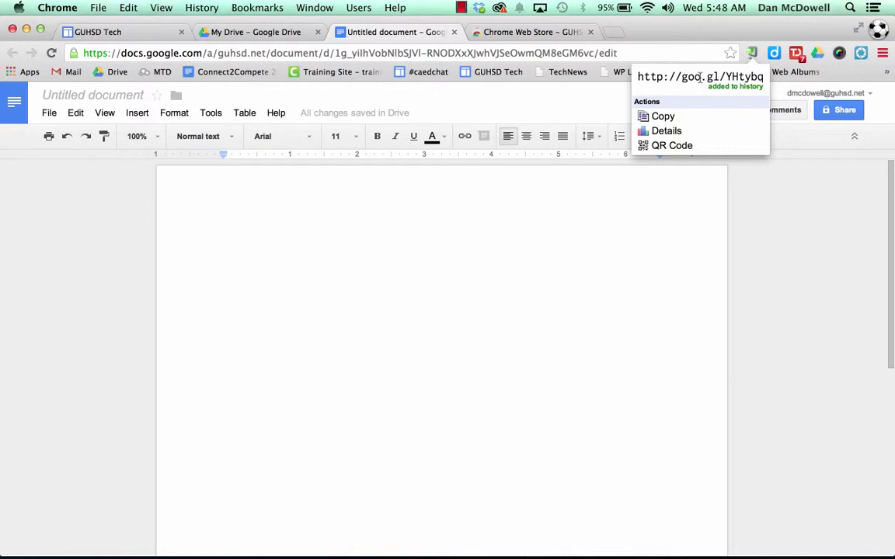
{"action": "left_click", "coordinate": [660, 147]}
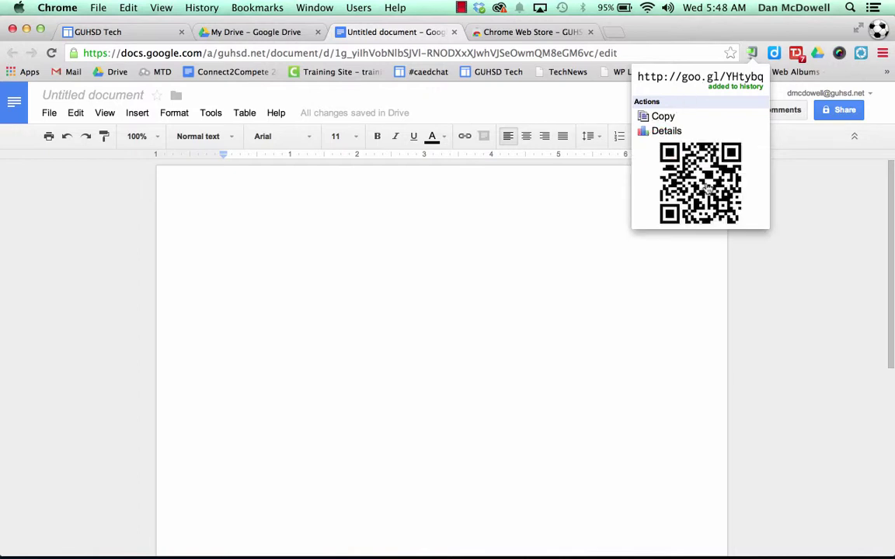
{"action": "left_click", "coordinate": [795, 218]}
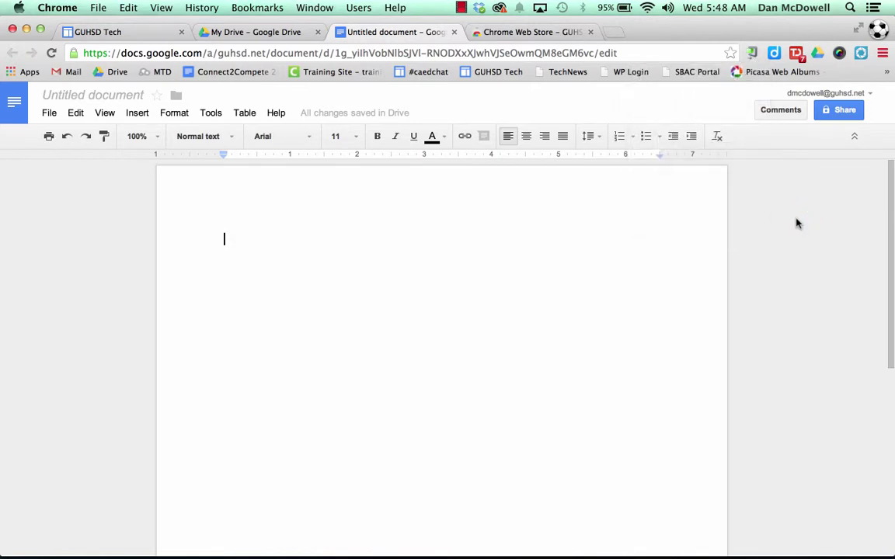
- Capture the entire GUHSD Tech home page with the Awesome Screenshot extension
{"action": "left_click", "coordinate": [130, 34]}
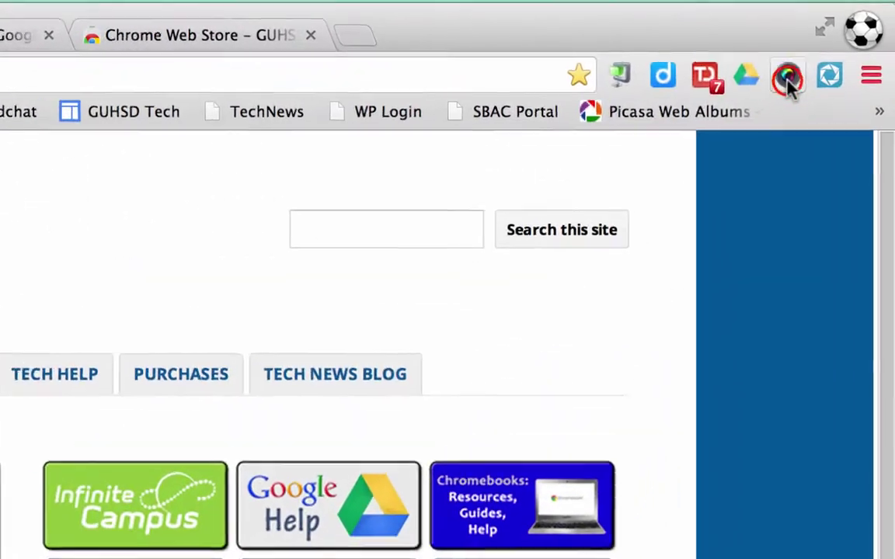
{"action": "left_click", "coordinate": [783, 78]}
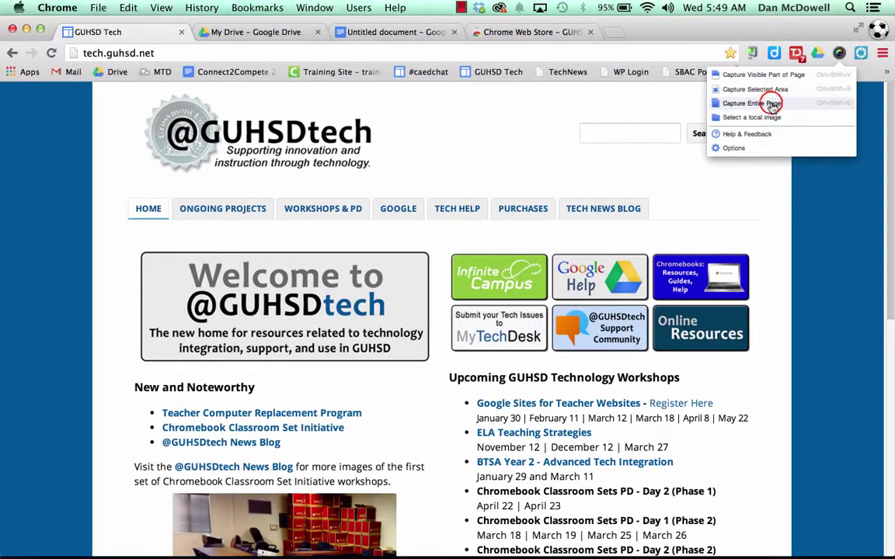
{"action": "left_click", "coordinate": [684, 158]}
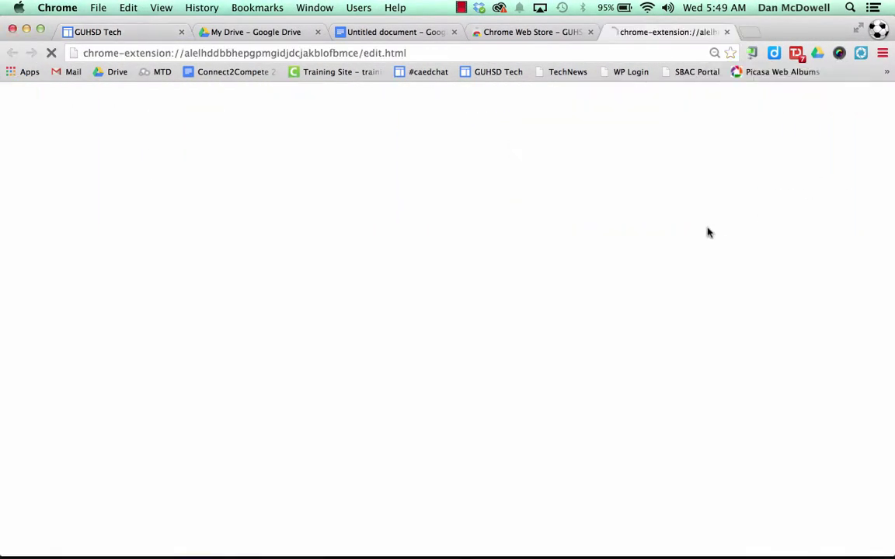
- Examine the full-page capture from top to bottom and compare it with the original GUHSD Tech page
{"action": "scroll", "coordinate": [524, 218], "scroll_direction": "down", "scroll_amount": 10}
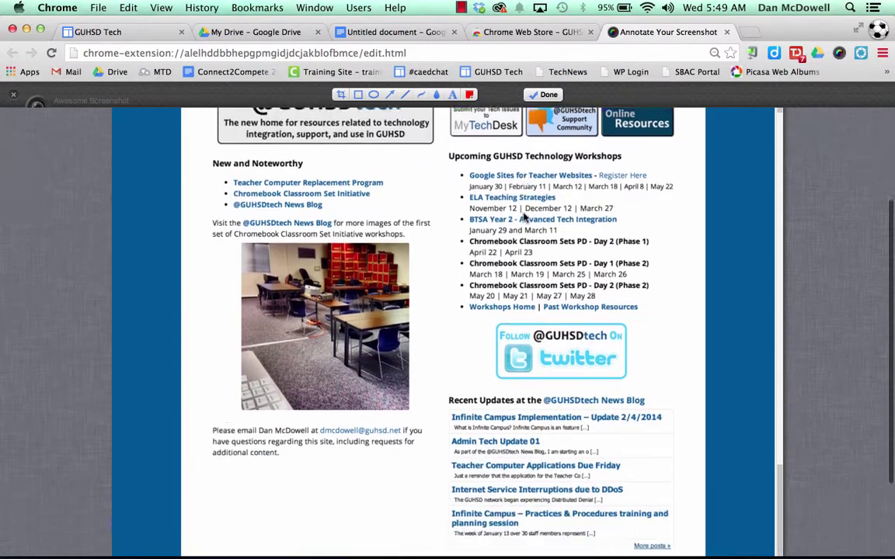
{"action": "scroll", "coordinate": [524, 218], "scroll_direction": "up", "scroll_amount": 5}
{"action": "scroll", "coordinate": [523, 164], "scroll_direction": "up", "scroll_amount": 6}
{"action": "left_click", "coordinate": [134, 32]}
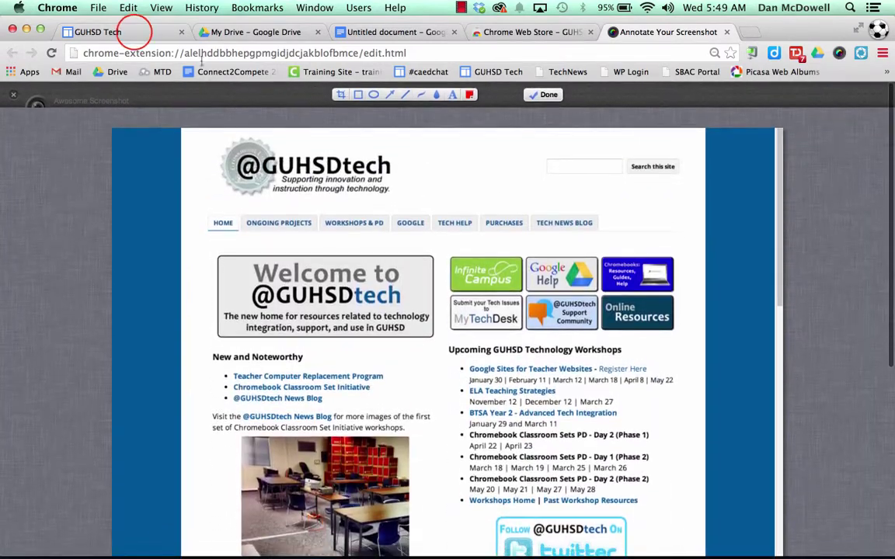
{"action": "scroll", "coordinate": [365, 280], "scroll_direction": "down", "scroll_amount": 4}
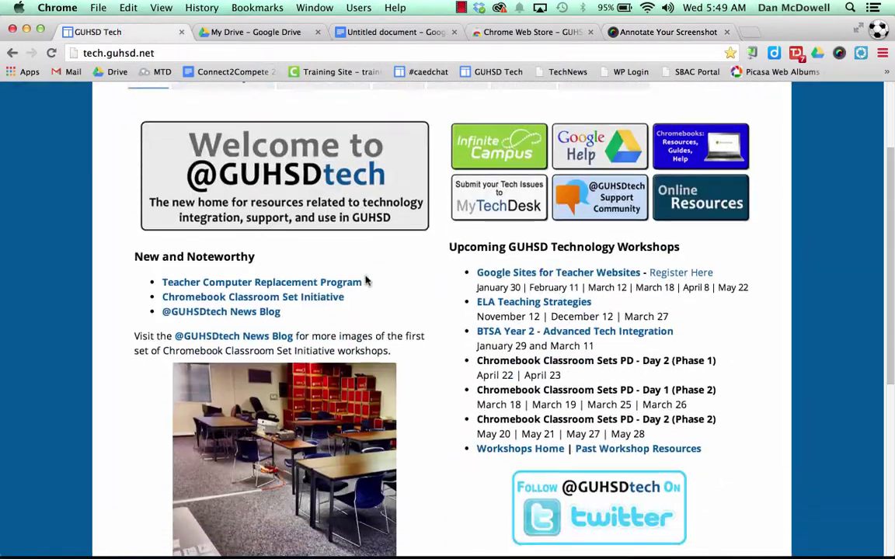
{"action": "scroll", "coordinate": [368, 280], "scroll_direction": "up", "scroll_amount": 4}
{"action": "scroll", "coordinate": [368, 280], "scroll_direction": "down", "scroll_amount": 10}
{"action": "scroll", "coordinate": [368, 279], "scroll_direction": "up", "scroll_amount": 10}
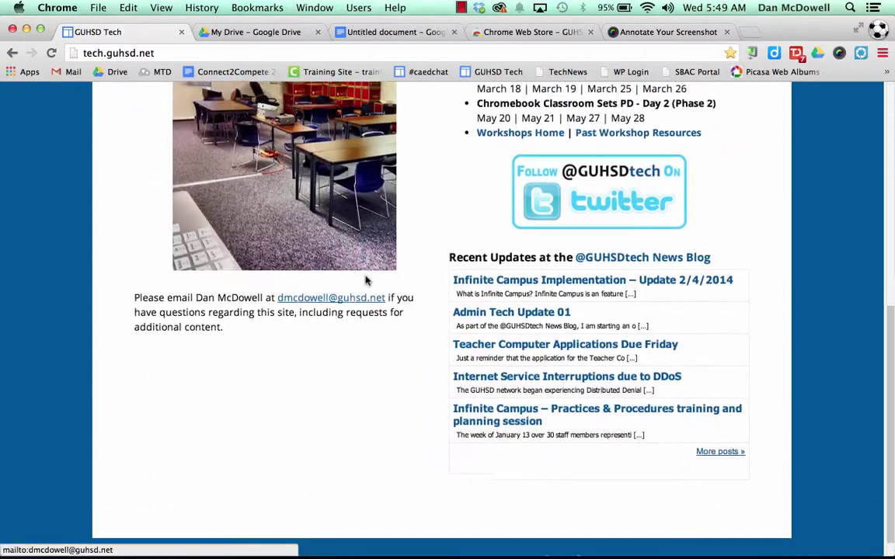
- Crop the screenshot to the site header, navigation bar, welcome banner and the six resource buttons
{"action": "left_click", "coordinate": [637, 32]}
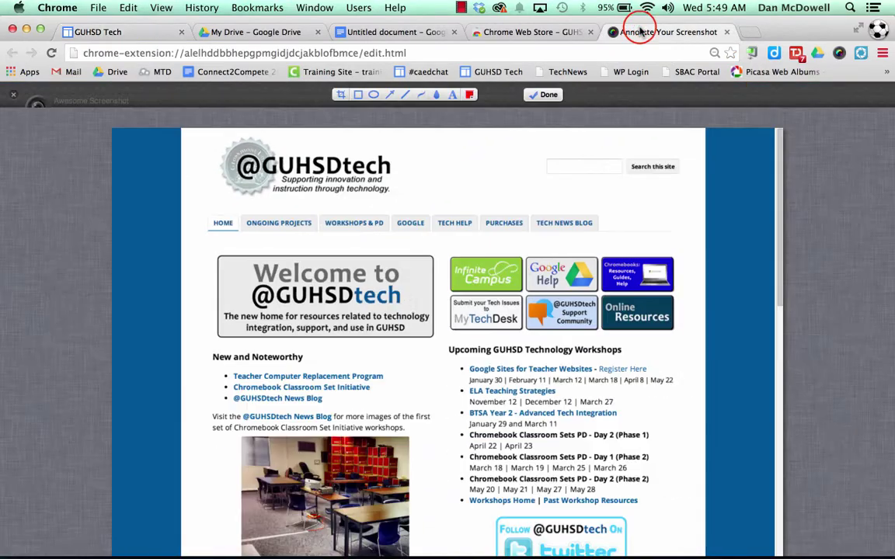
{"action": "left_click", "coordinate": [343, 94]}
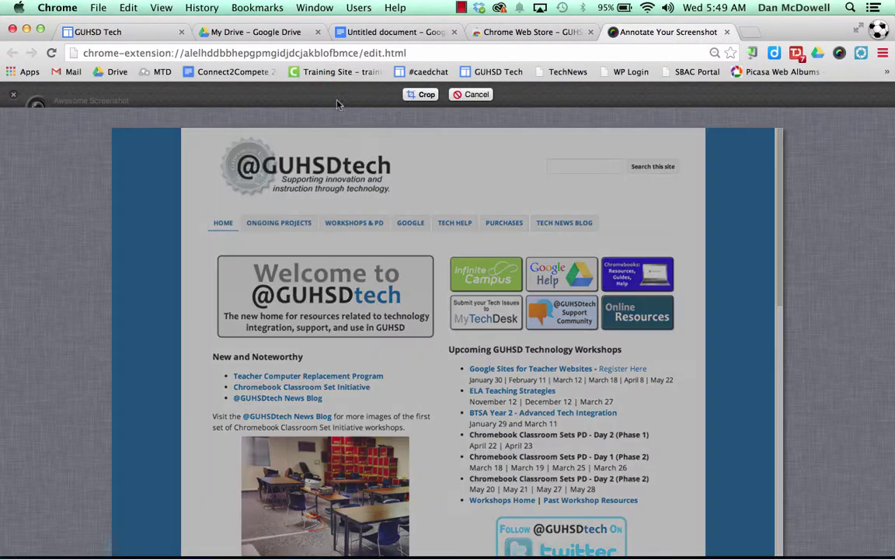
{"action": "left_click_drag", "start_coordinate": [201, 132], "coordinate": [696, 341]}
{"action": "left_click", "coordinate": [423, 96]}
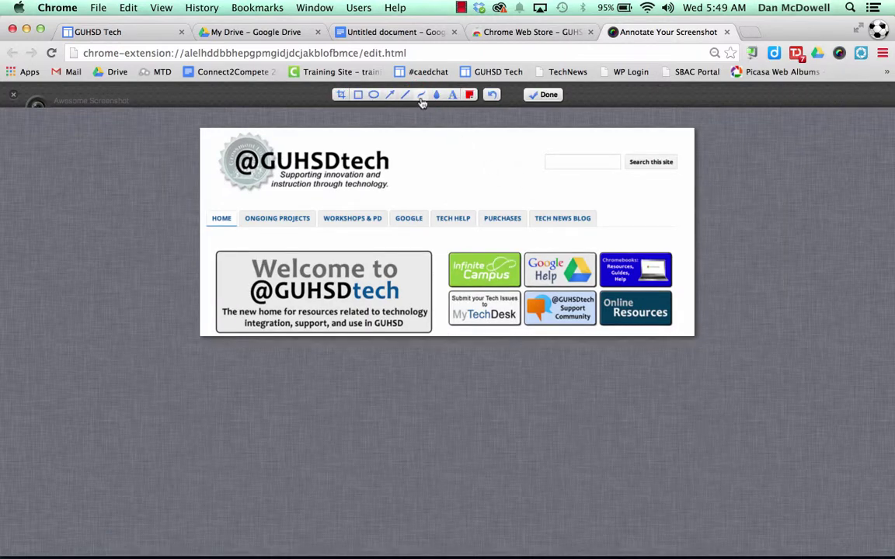
- Add the red text annotation "Type on it" in the blank area between the site logo and the search box
{"action": "left_click", "coordinate": [451, 95]}
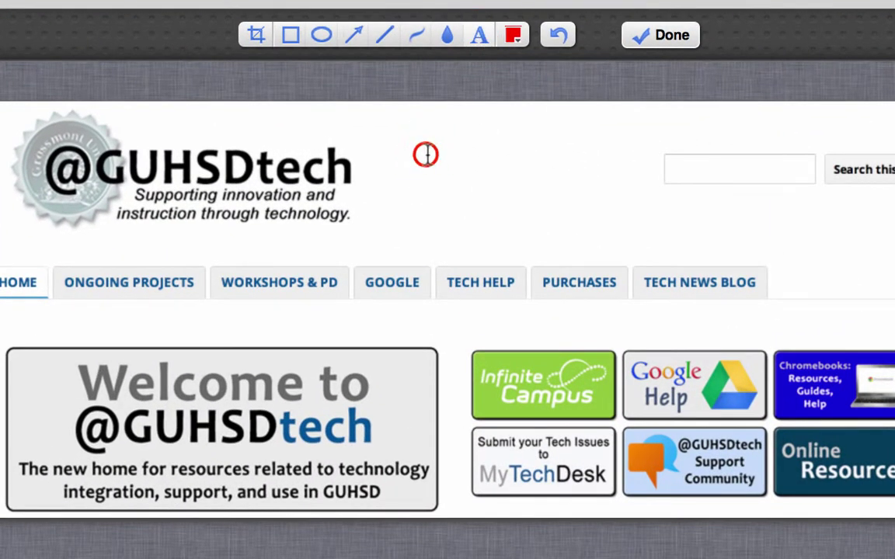
{"action": "left_click", "coordinate": [425, 154]}
{"action": "type", "text": "Type on "}
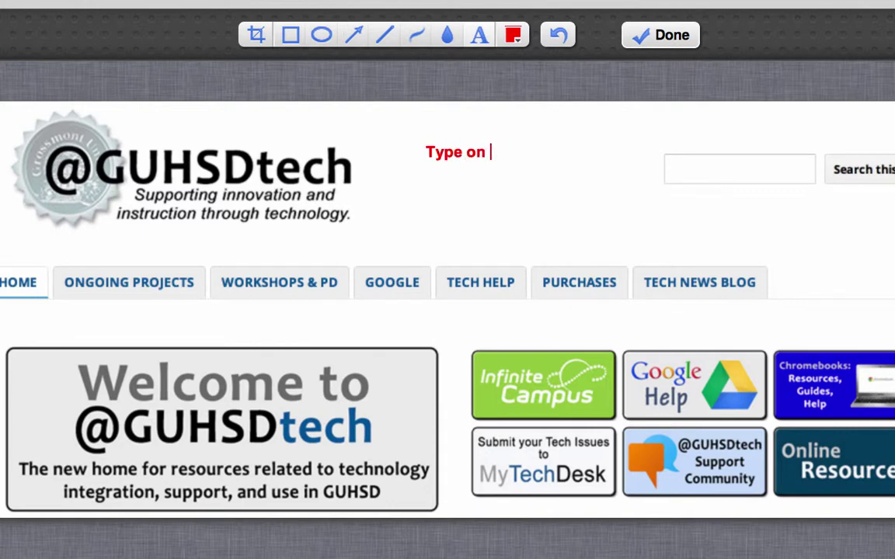
{"action": "type", "text": "it"}
- Draw a blue arrow from above the Tech Help tab to the site logo
{"action": "left_click", "coordinate": [504, 37]}
{"action": "left_click", "coordinate": [546, 97]}
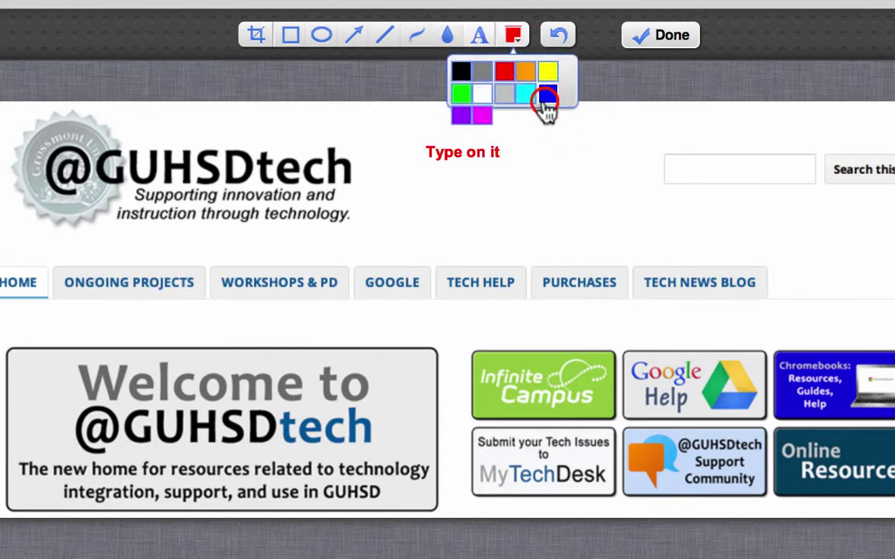
{"action": "left_click", "coordinate": [353, 35]}
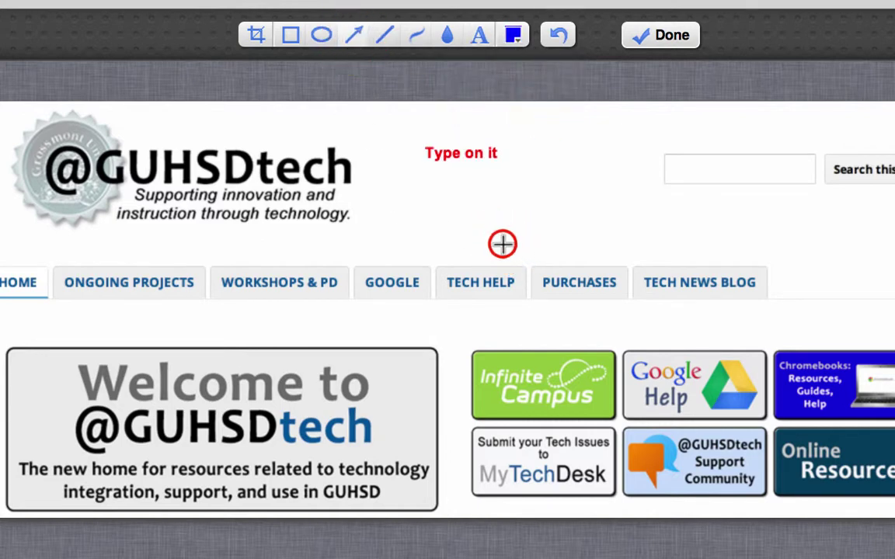
{"action": "left_click_drag", "start_coordinate": [503, 244], "coordinate": [363, 185]}
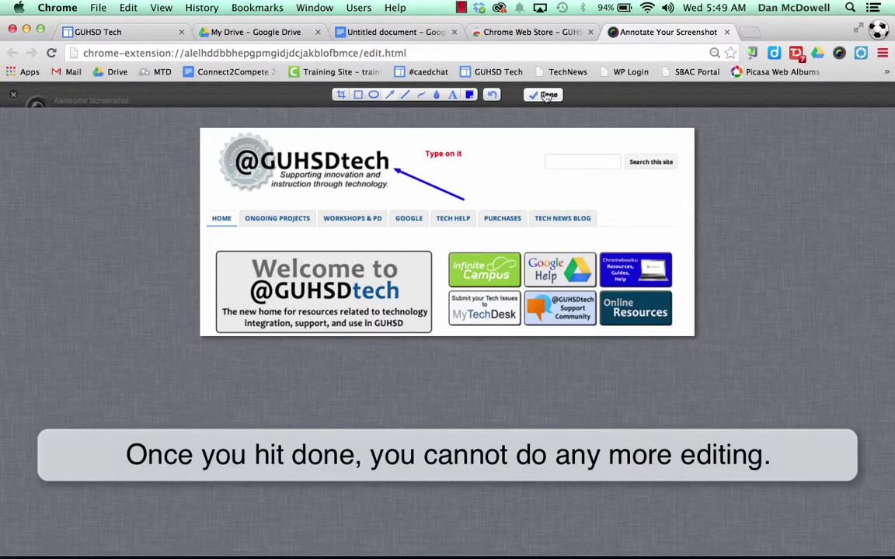
- Finish the annotation and copy the resulting image into the untitled Google Docs document
{"action": "left_click", "coordinate": [547, 96]}
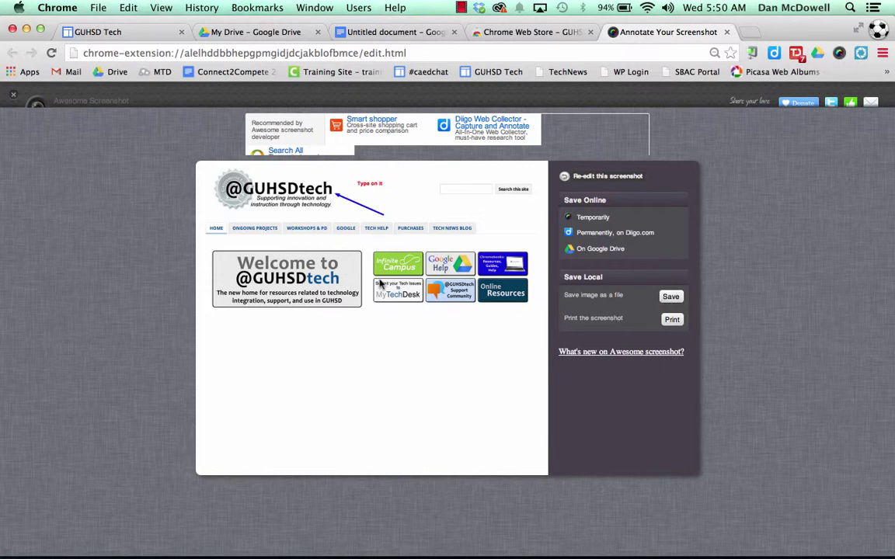
{"action": "right_click", "coordinate": [354, 269]}
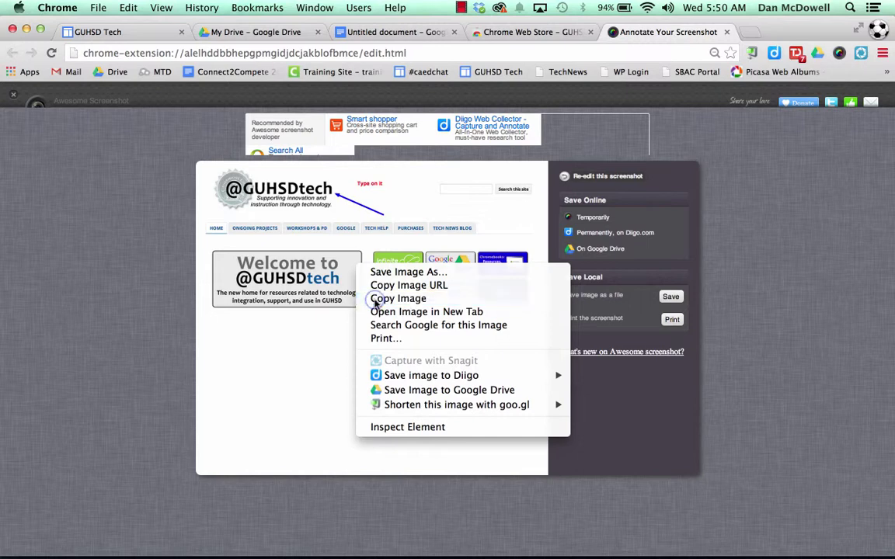
{"action": "left_click", "coordinate": [376, 301]}
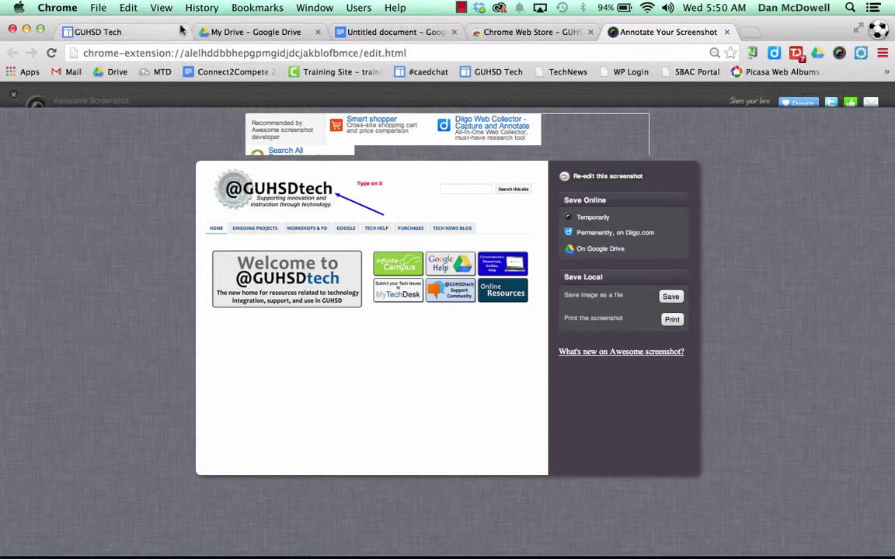
{"action": "left_click", "coordinate": [314, 31]}
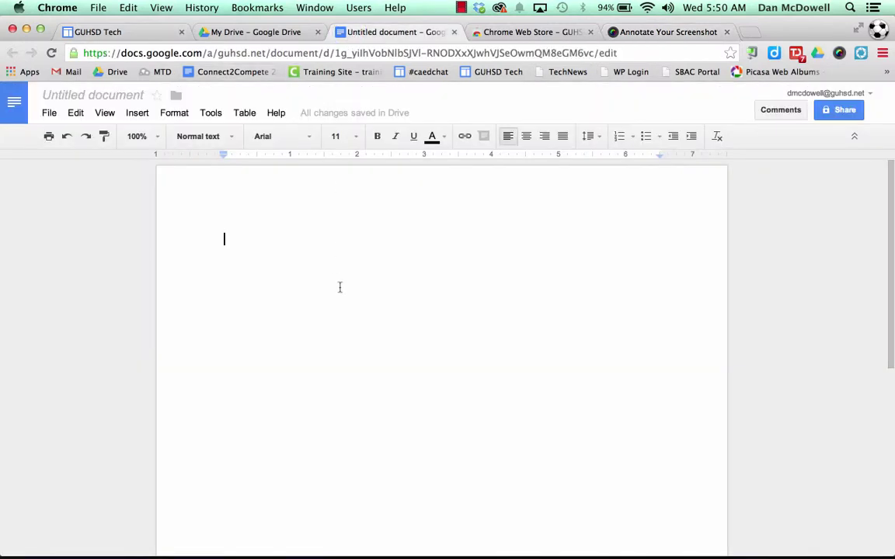
{"action": "key", "text": "super+v"}
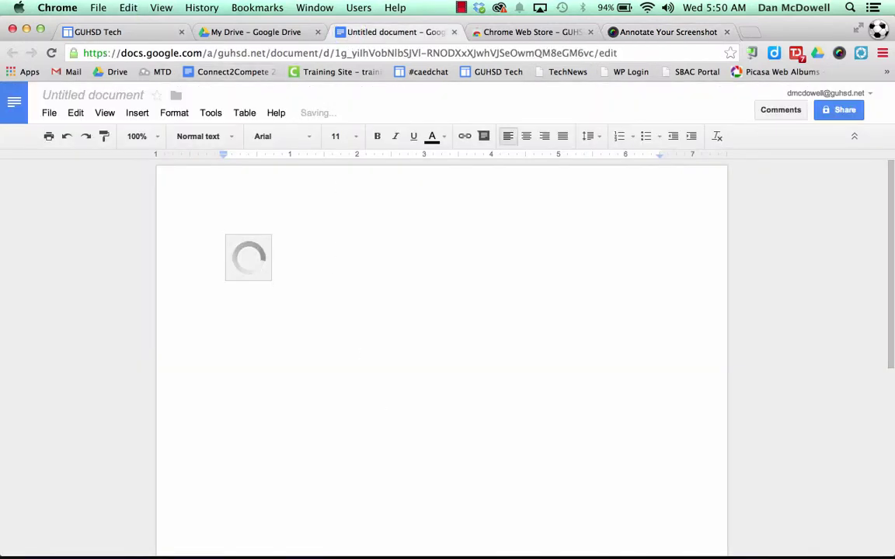